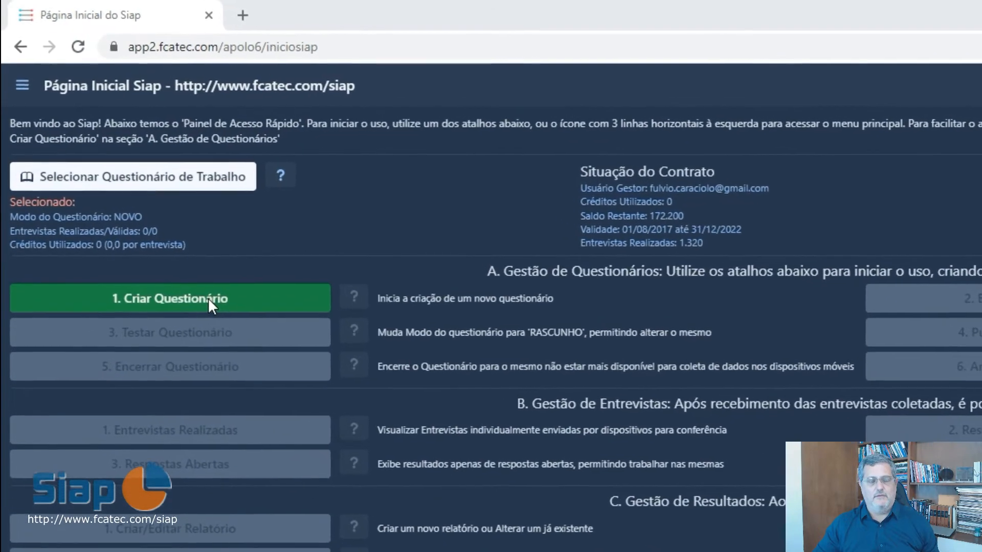
Step: Start a new questionnaire with the "Não usar Lista de Localidades" option and advance to its basic information
click(208, 298)
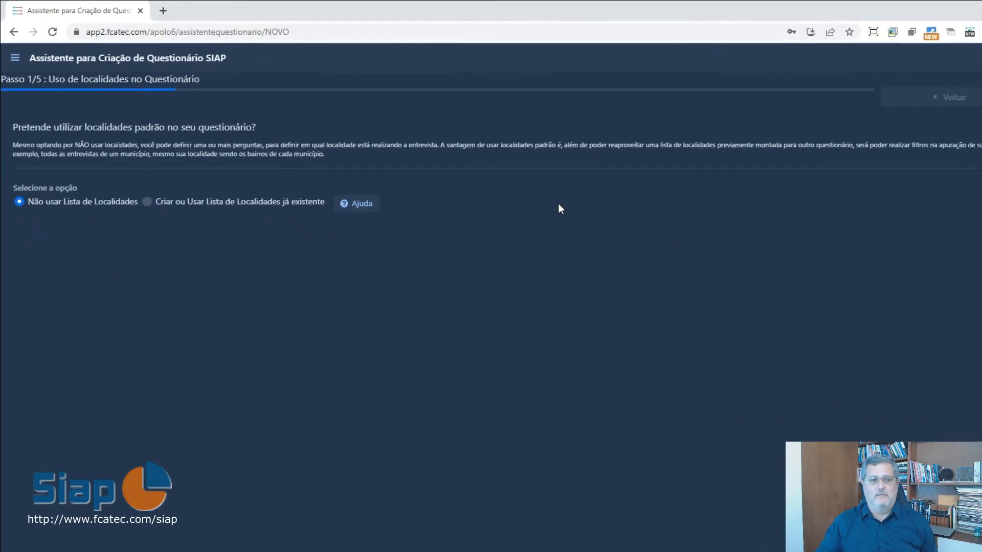
click(183, 230)
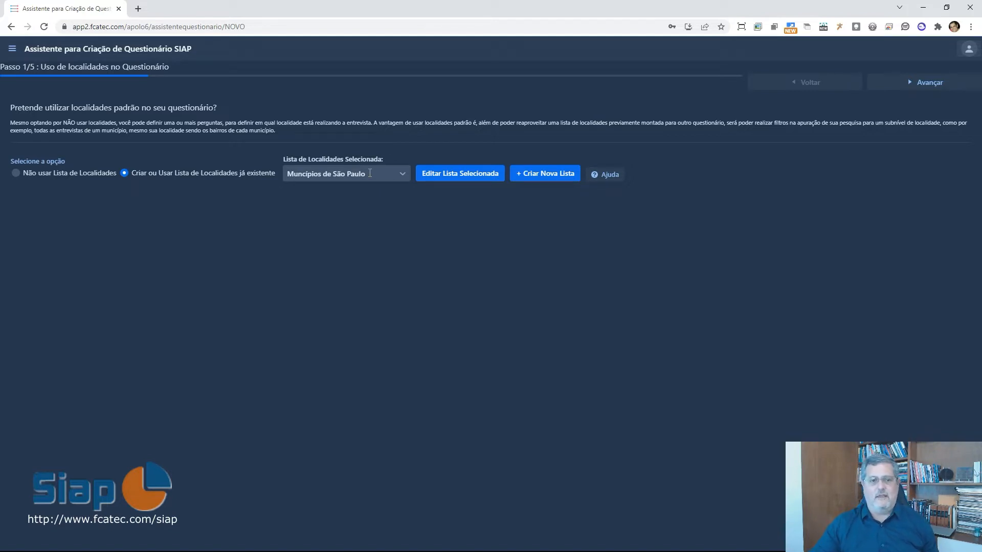
click(66, 172)
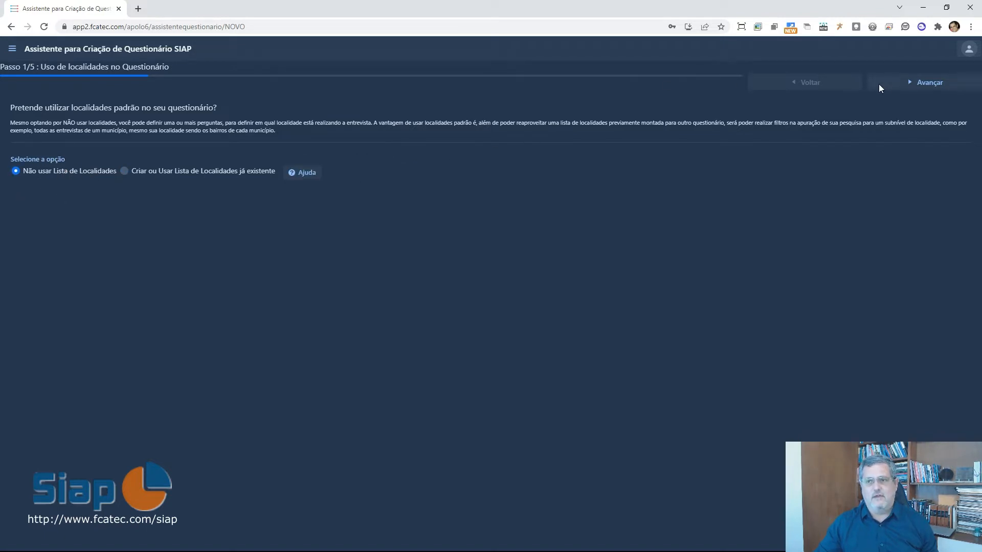
click(207, 171)
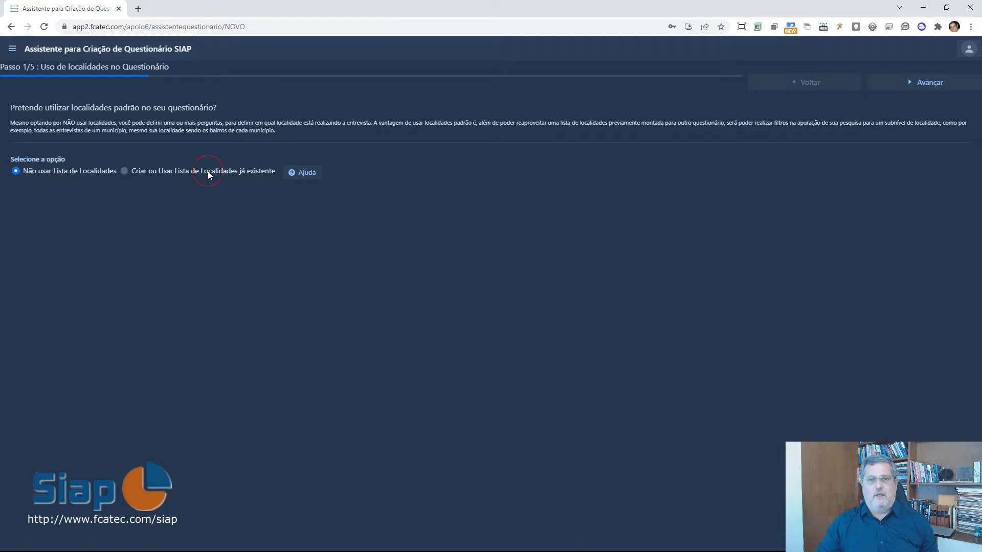
click(938, 82)
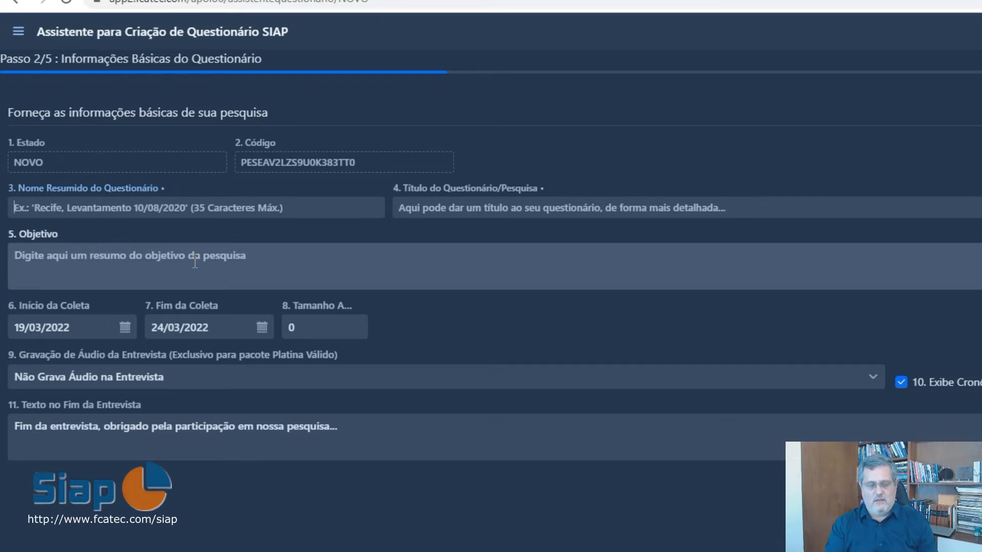
Step: Enter "Questionário Exemplo SIap" as the questionnaire's short name and reuse the same text as its title
text(Questionário)
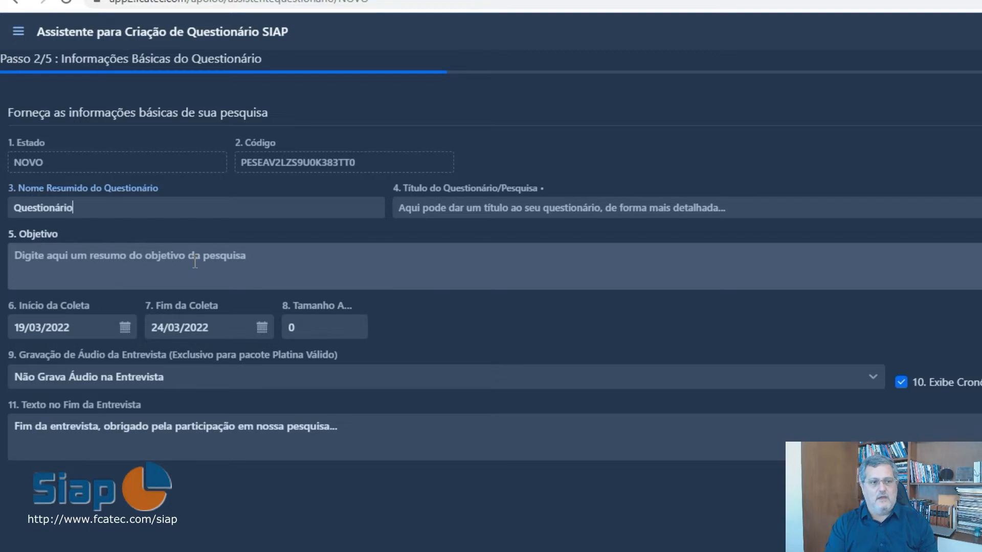
text( Exemplo SIap)
key(ctrl+shift+Left)
key(ctrl+shift+Left)
key(ctrl+shift+Left)
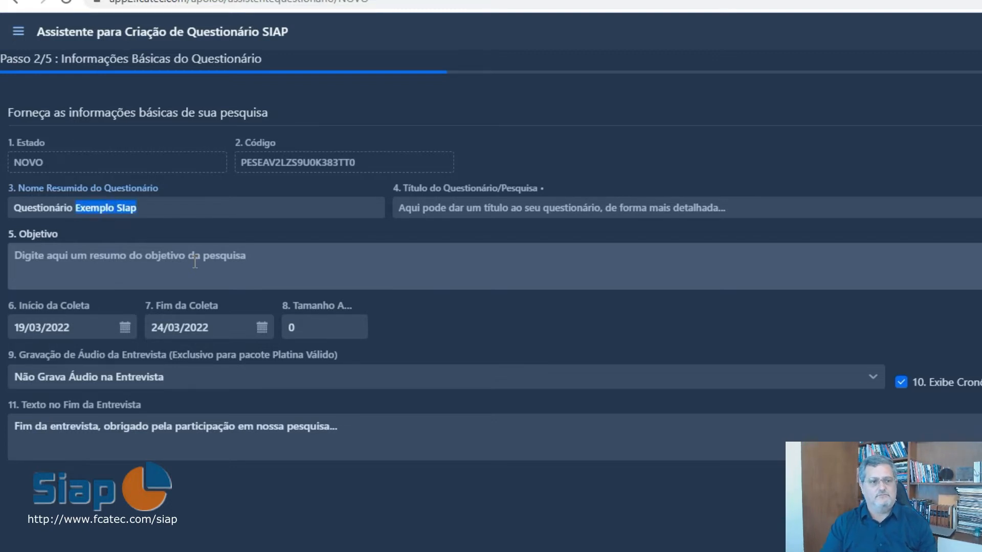
key(ctrl+c)
key(Tab)
key(ctrl+v)
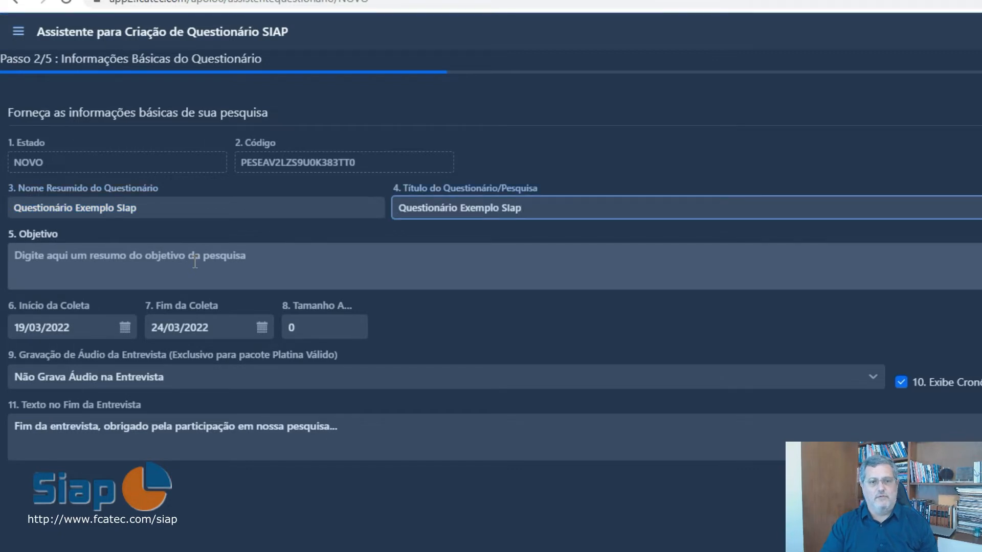
Step: Fill in the survey objective with "Exemplificar a criação de um questionário no novo Siap"
click(194, 263)
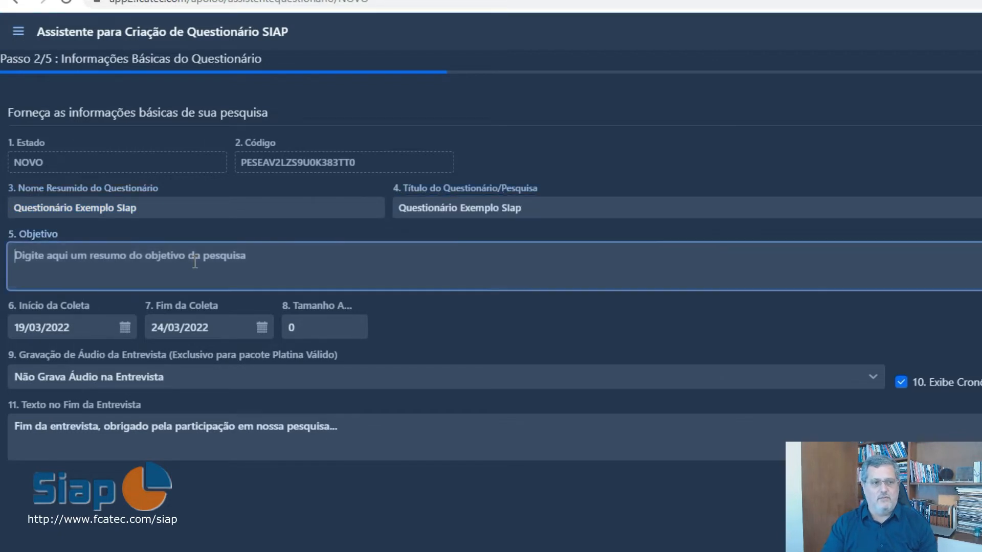
text(EW)
key(BackSpace)
key(BackSpace)
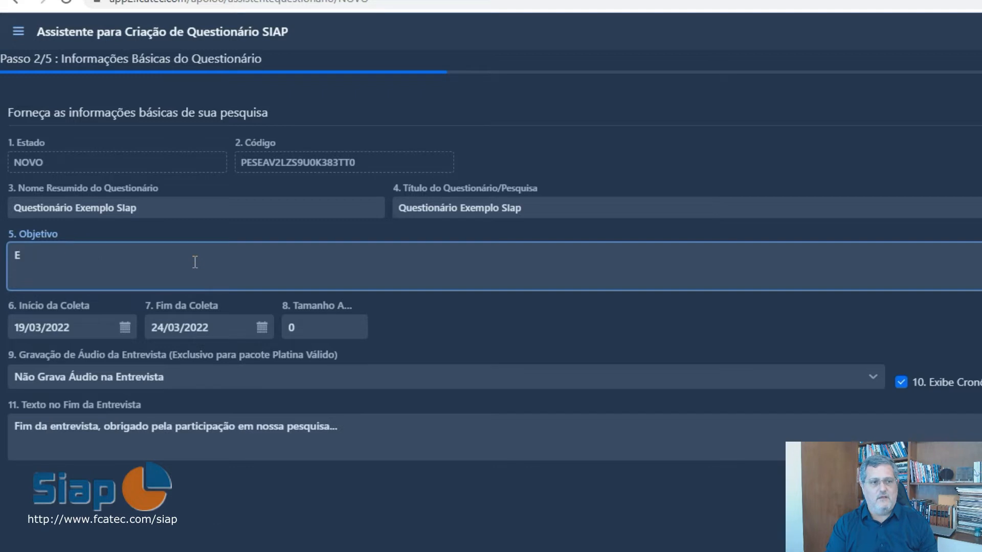
text(Exemplificar a )
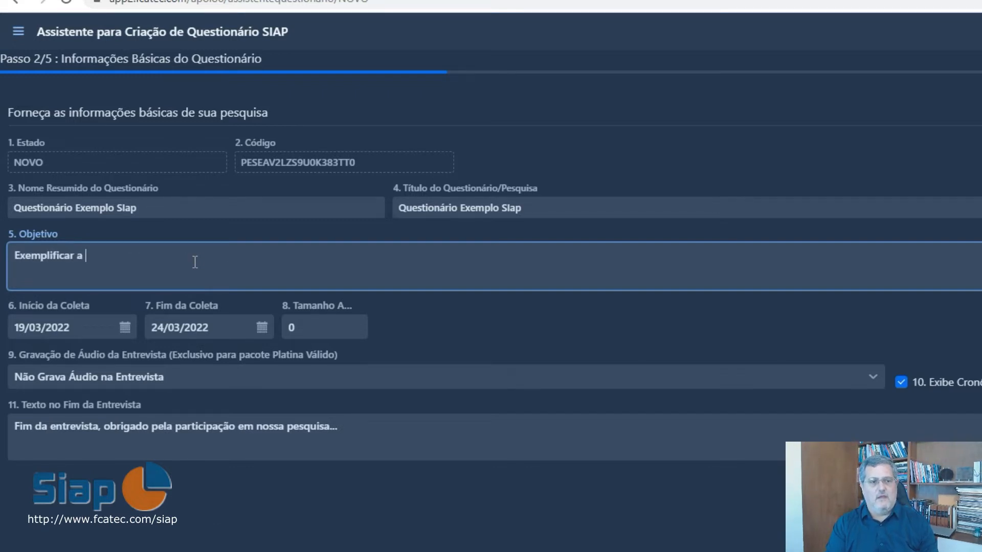
text(criação de um que)
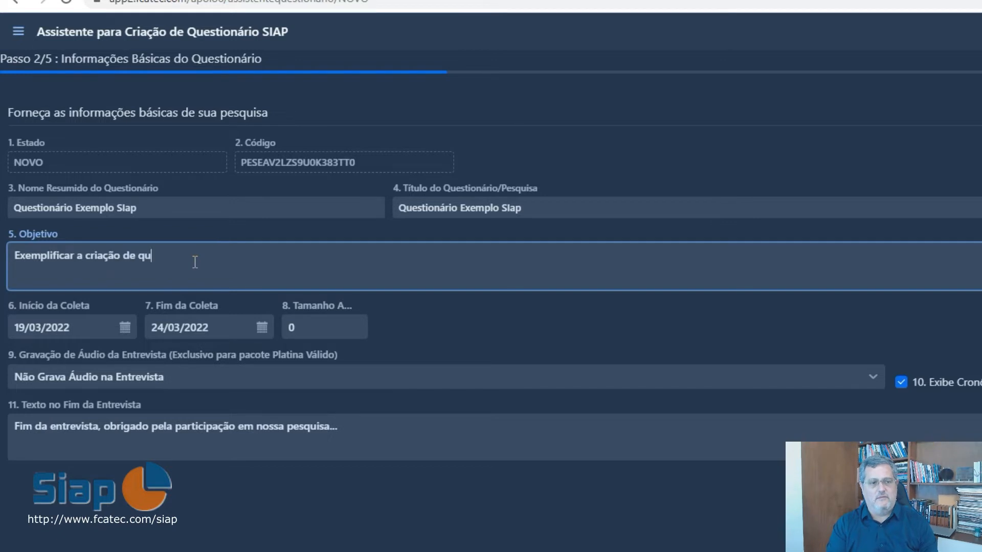
text(stionário no)
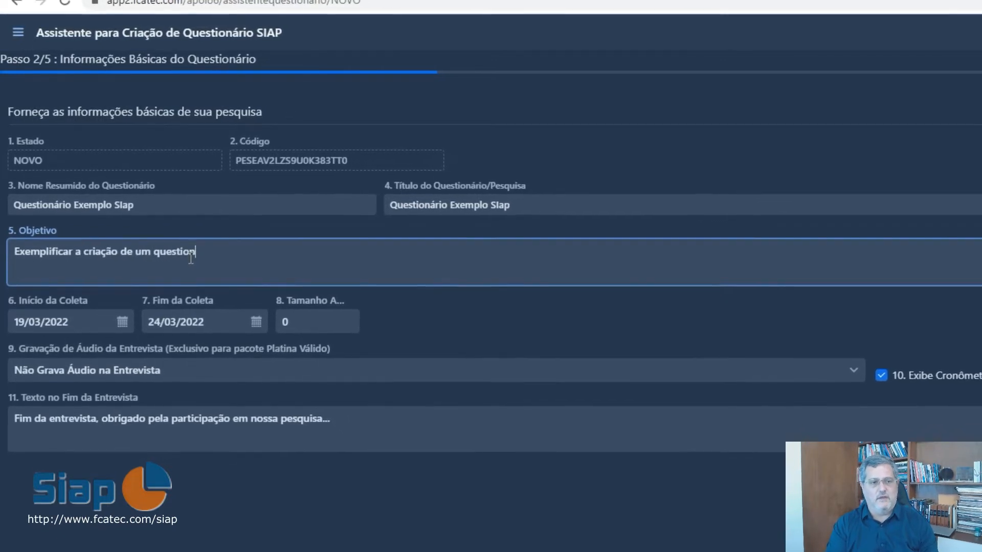
text( novo Sia)
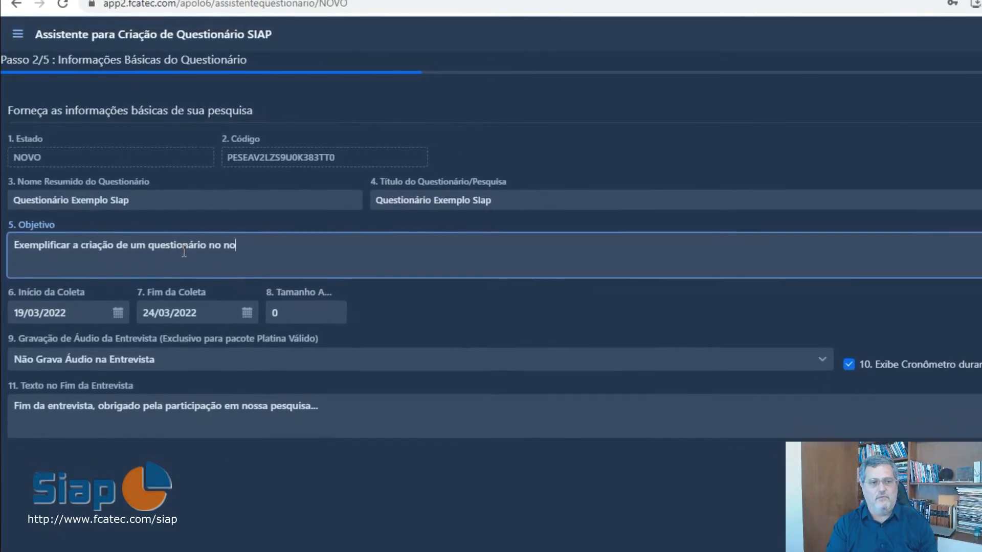
text(p)
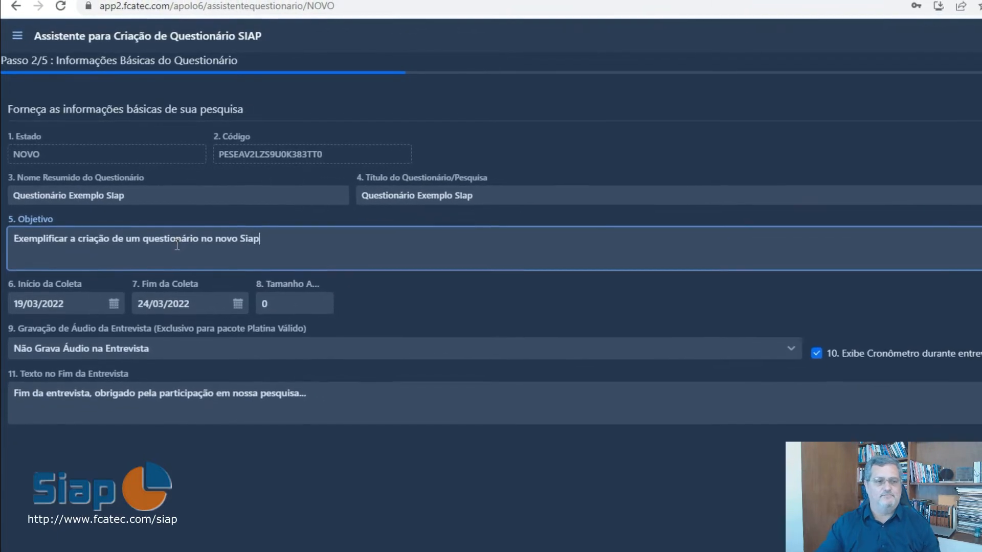
Step: Set the survey's sample size to 400
mouse_move(60, 300)
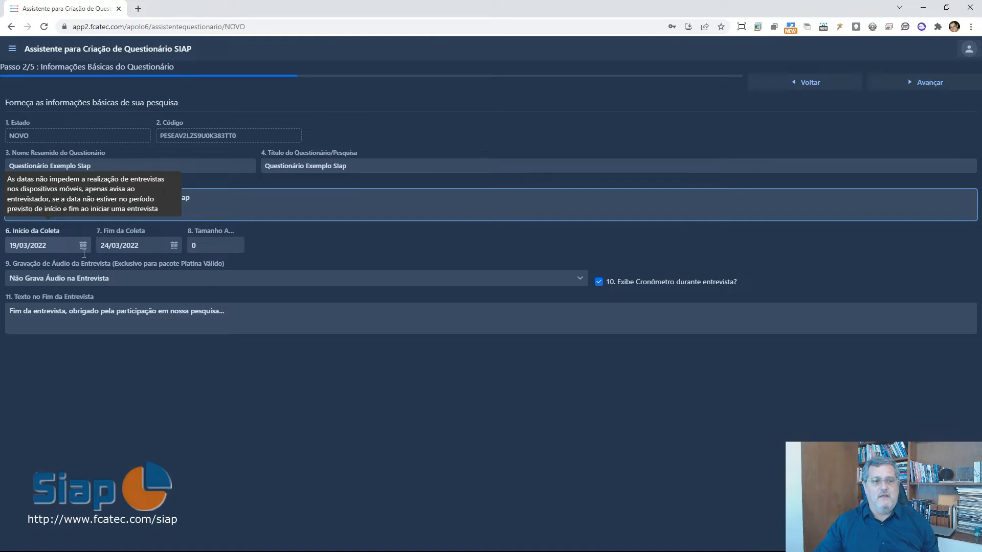
click(223, 246)
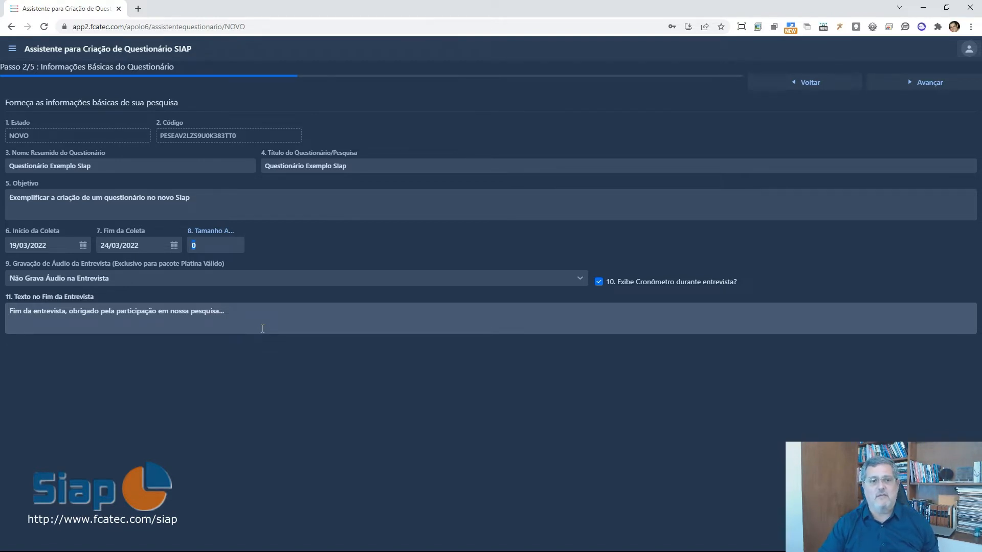
text(400)
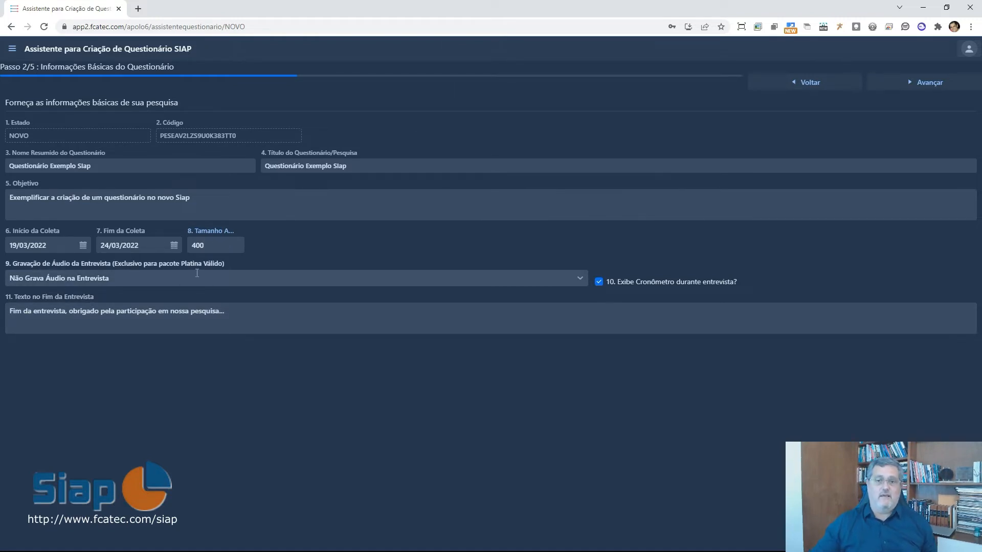
Step: Choose "Não Grava Áudio na Entrevista" for interview audio recording and advance to the questions and answers stage
click(580, 282)
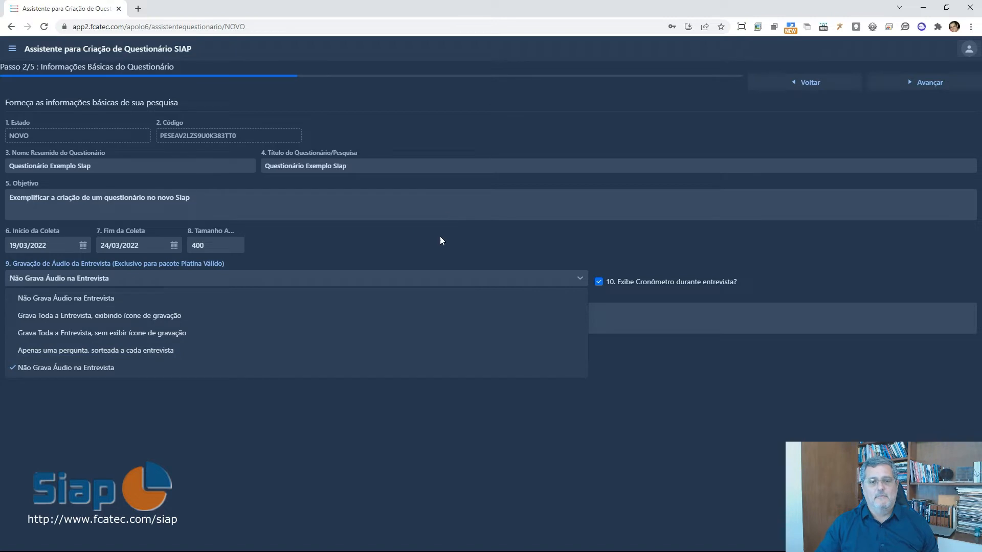
click(276, 299)
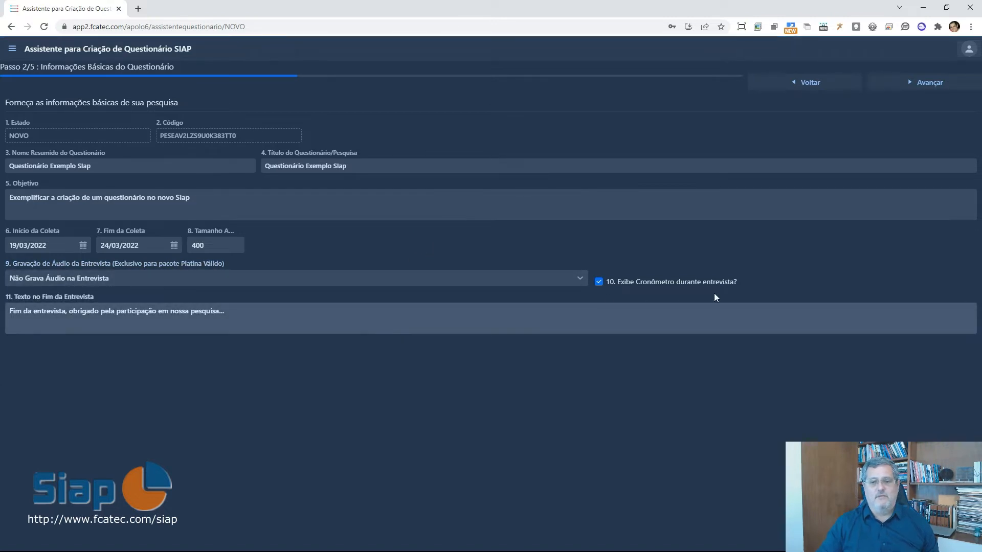
mouse_move(683, 284)
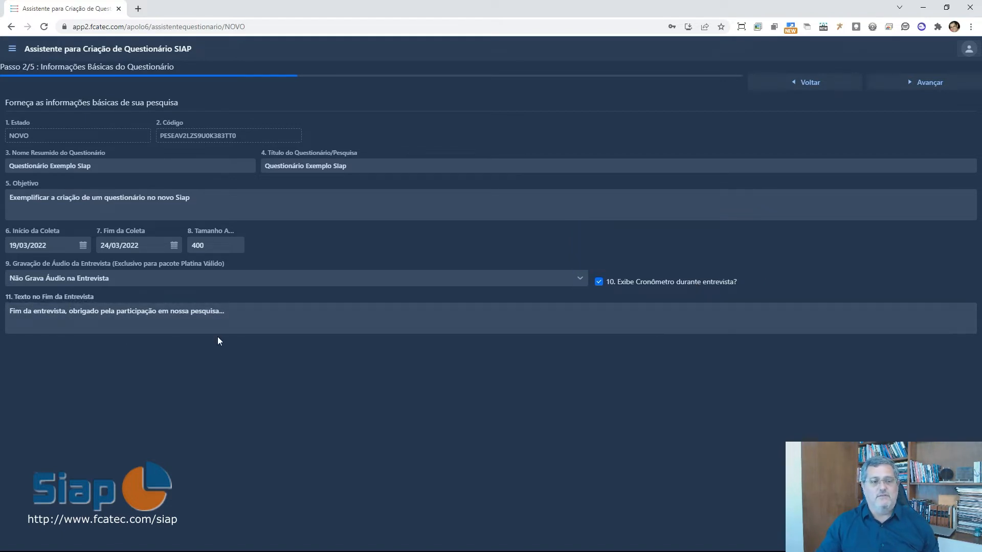
click(236, 316)
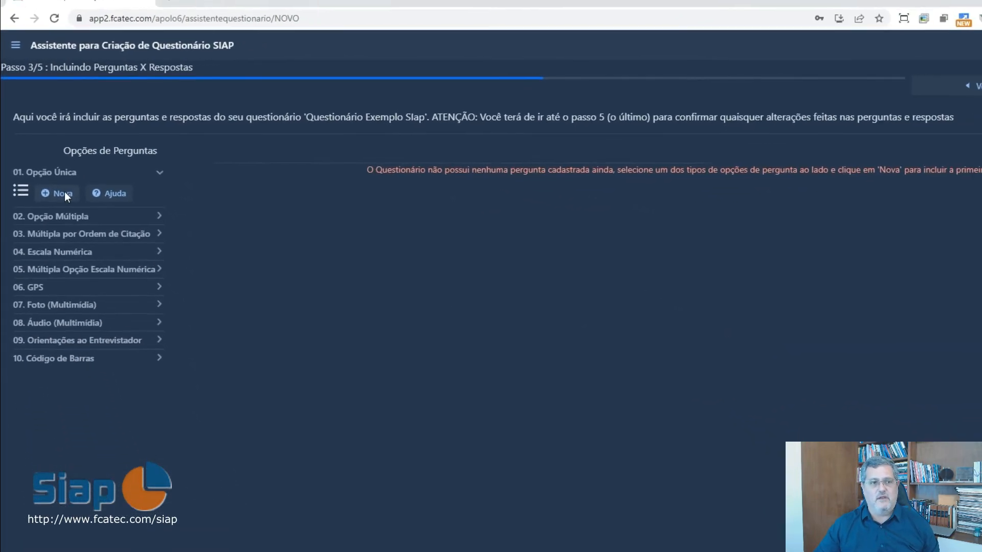
Step: Add a new single-choice (Opção Única) question titled "Sexo", keeping its answer display as "Exibir o Título"
click(53, 171)
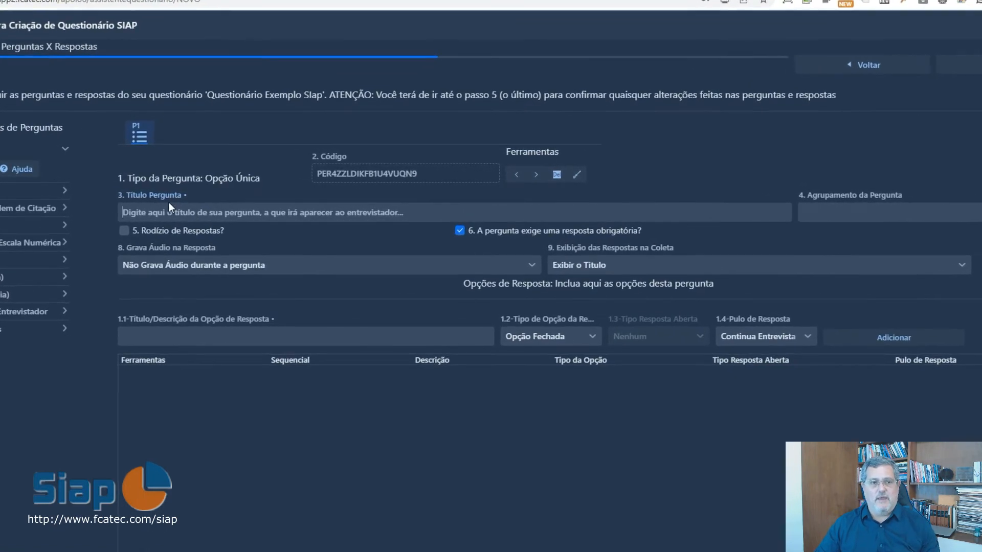
text(Sexo)
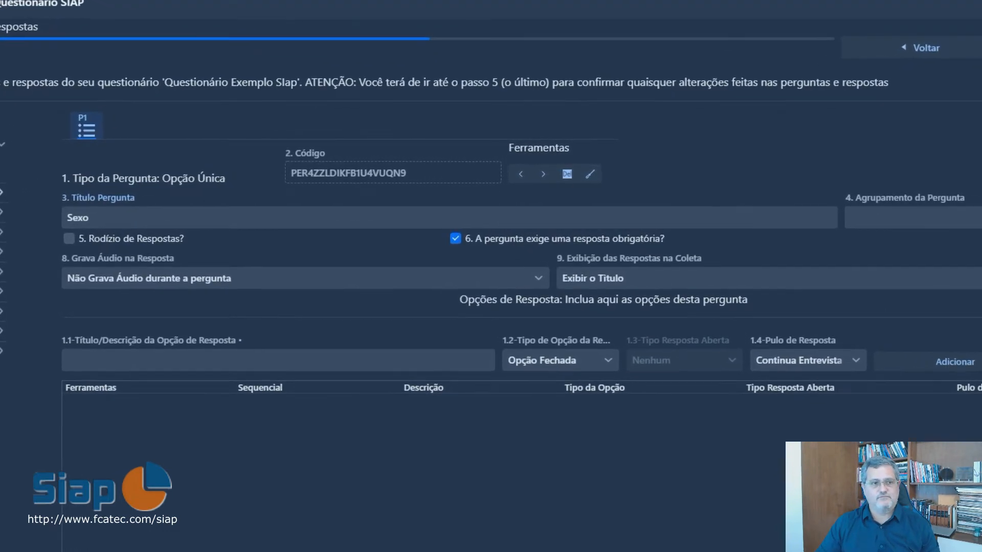
mouse_move(514, 236)
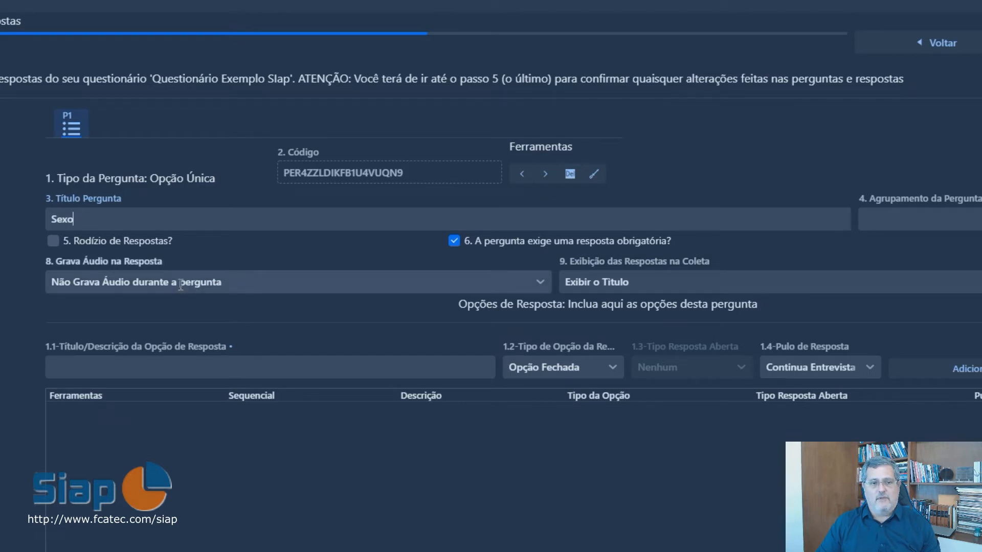
mouse_move(79, 244)
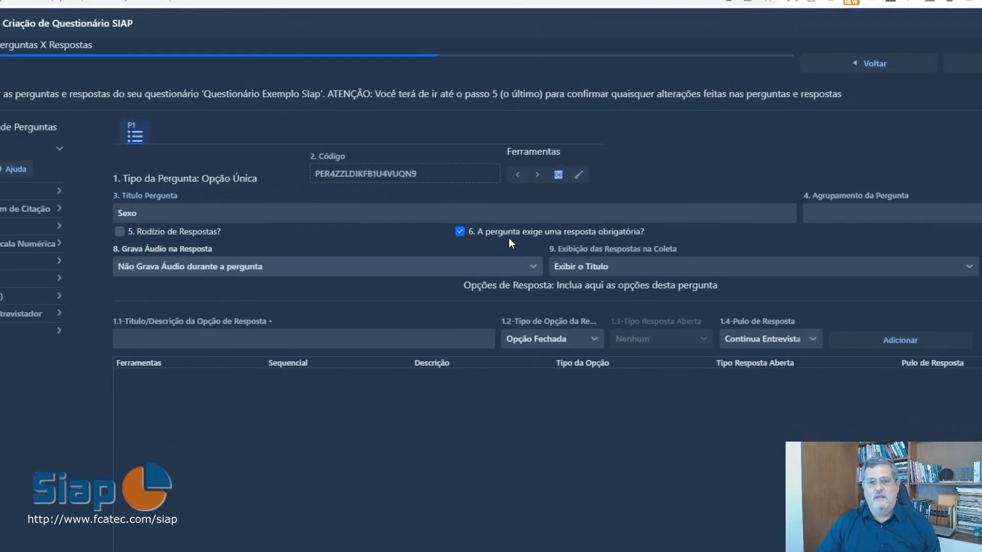
mouse_move(534, 233)
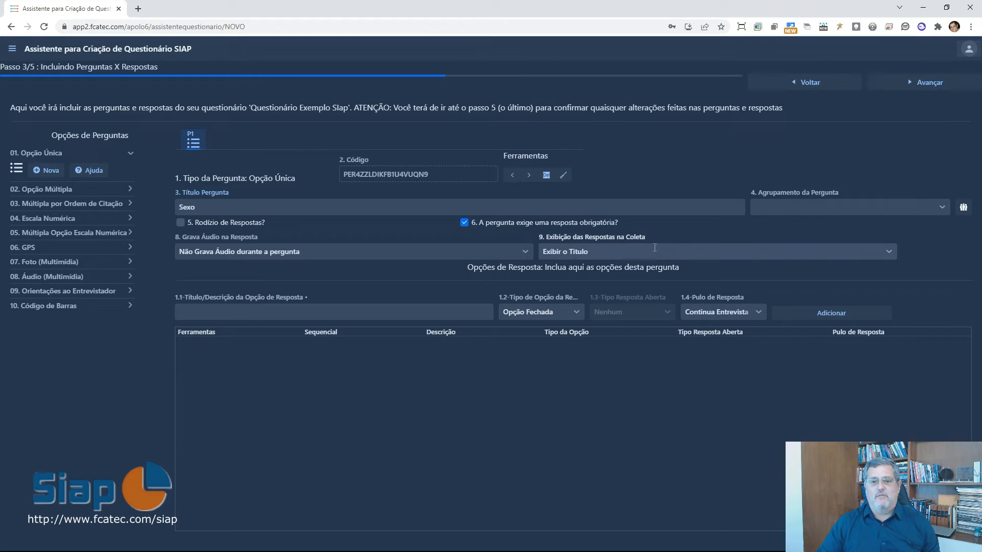
click(891, 250)
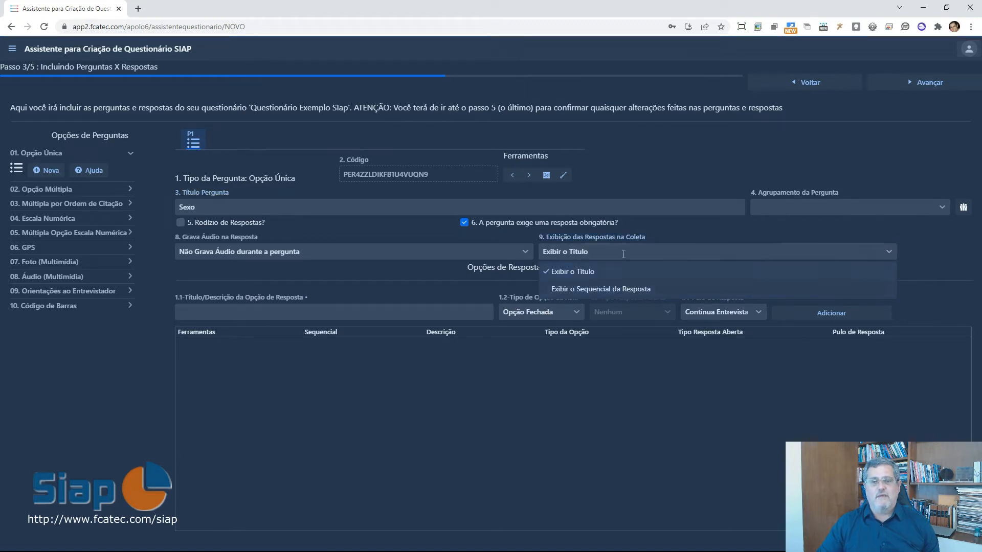
click(646, 232)
Step: Add the answer "Masculino" to the Sexo question as Opção Fechada with the skip rule Continua Entrevista
click(296, 311)
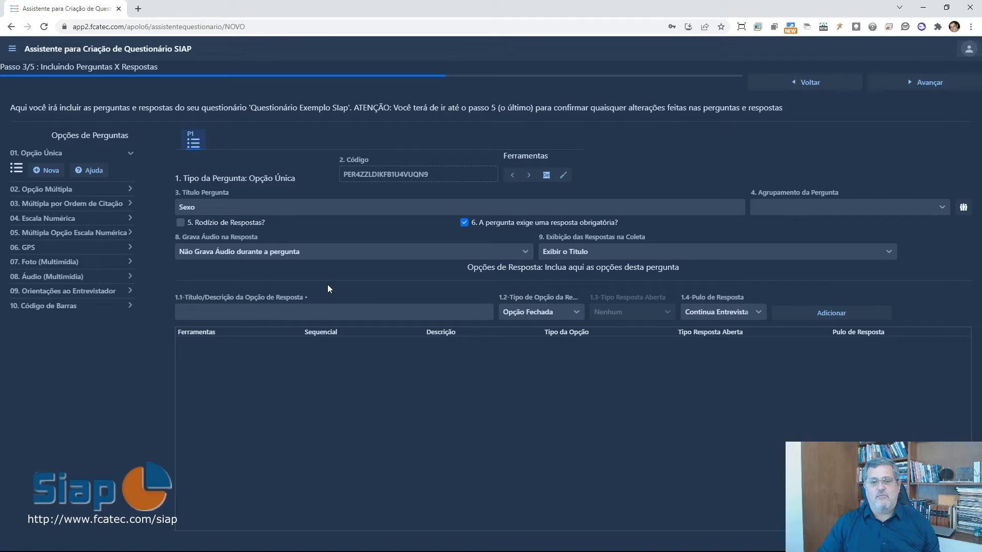
click(264, 312)
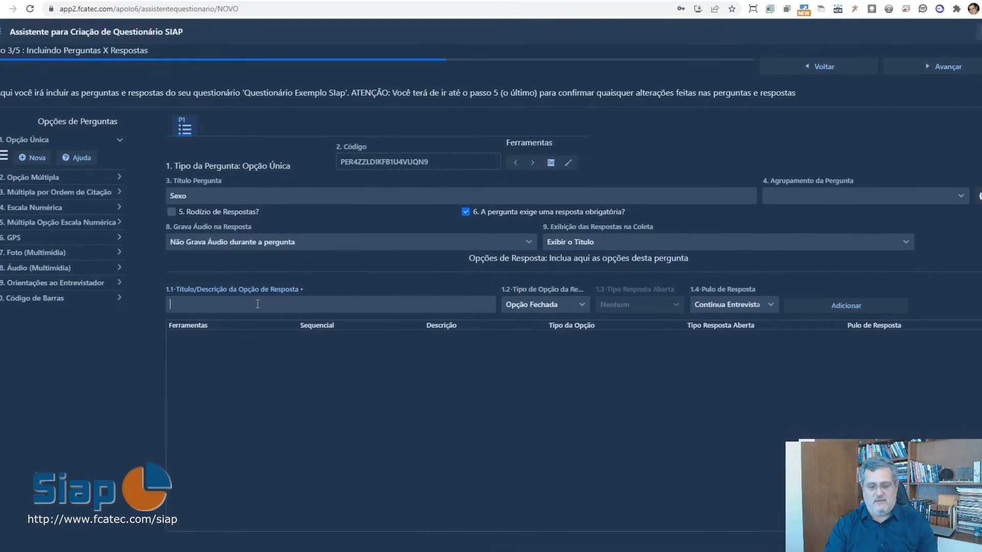
text(Masculino)
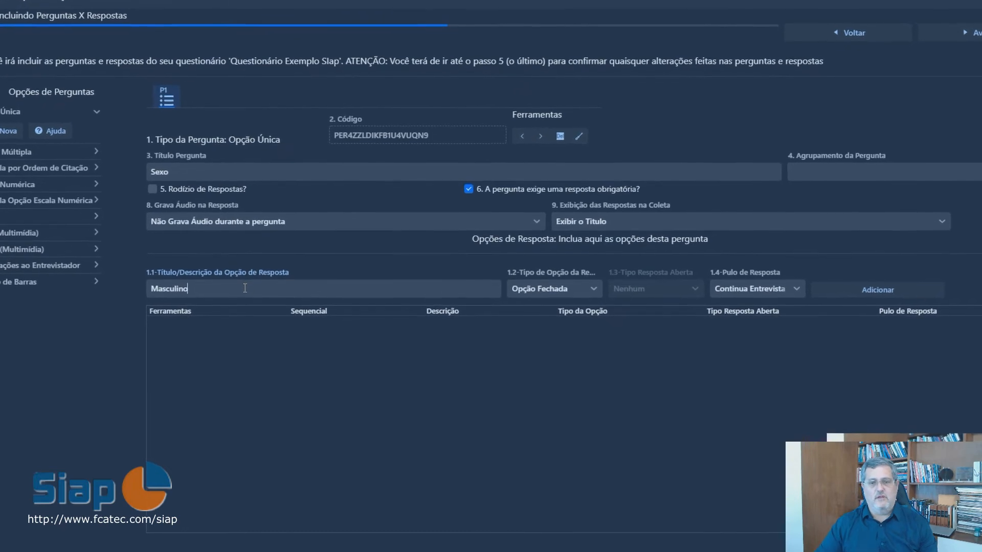
click(593, 289)
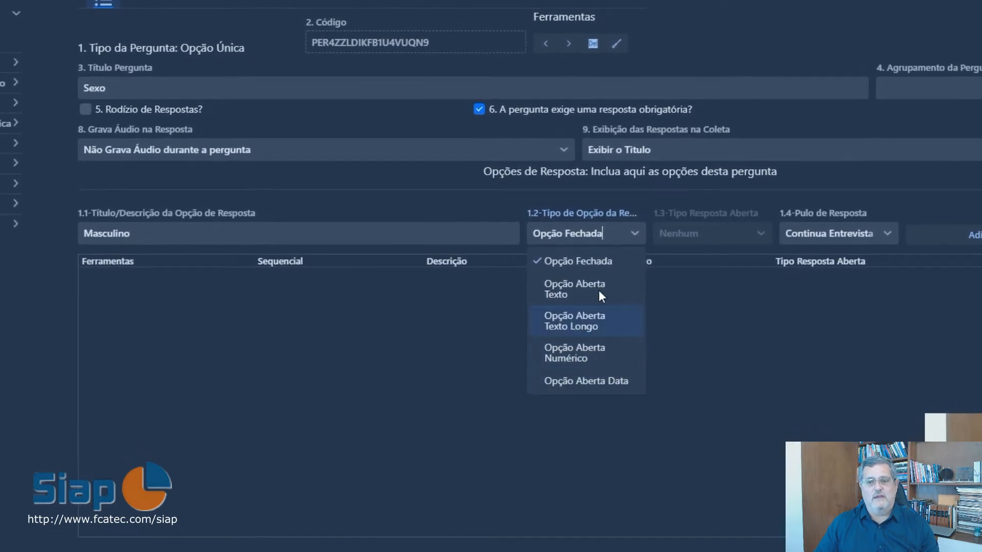
click(819, 229)
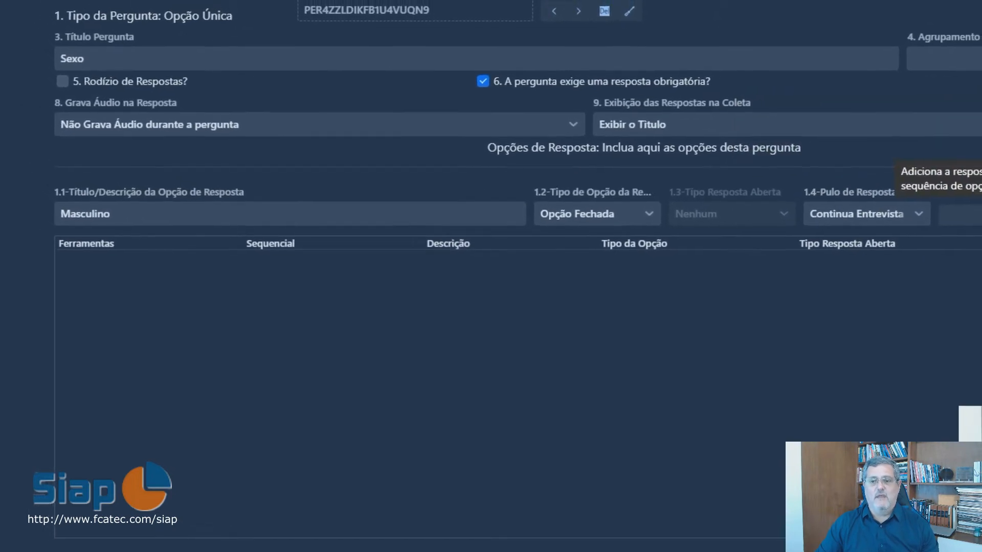
key(Return)
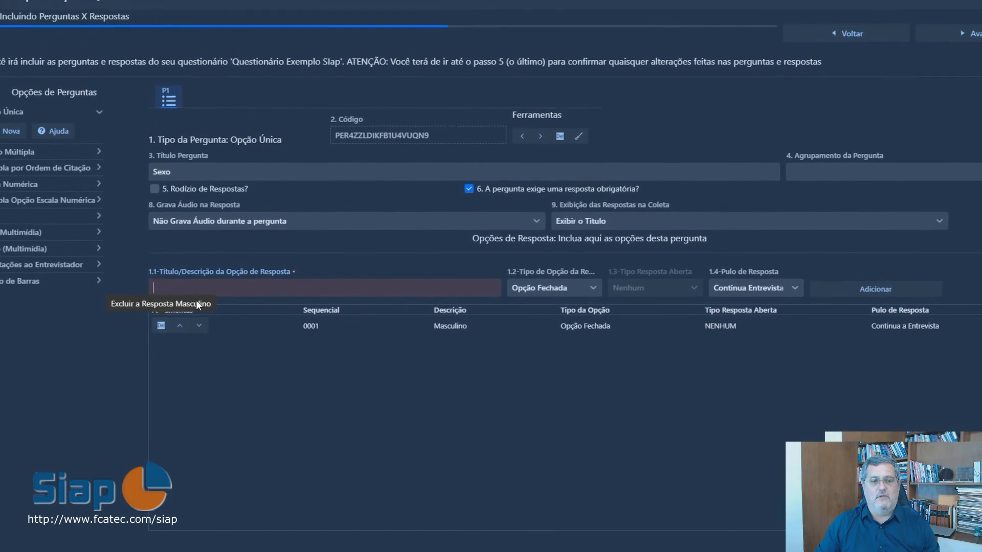
Step: Add the answer "Feminino" to the Sexo question as Opção Fechada with the skip rule Continua Entrevista
click(217, 287)
text(Femini)
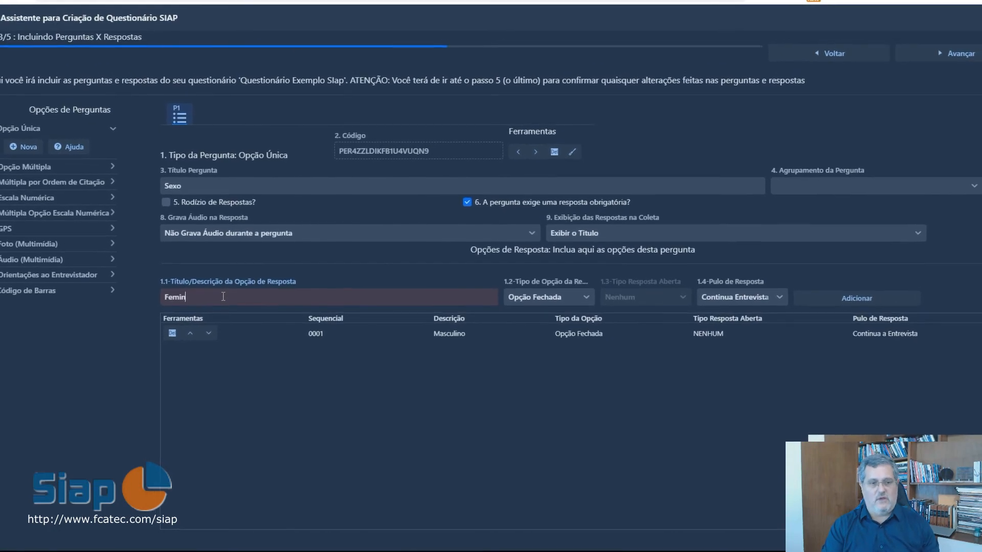
text(no)
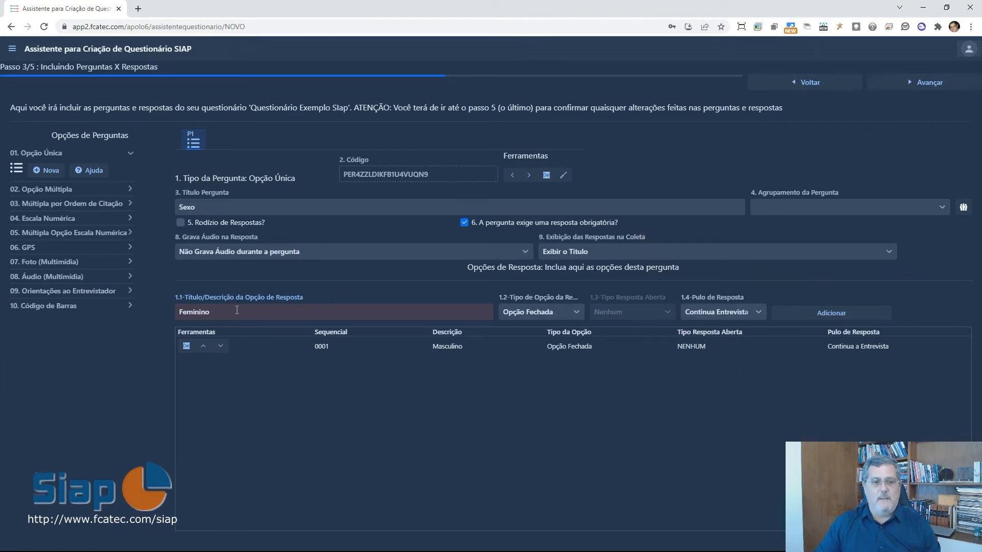
key(Return)
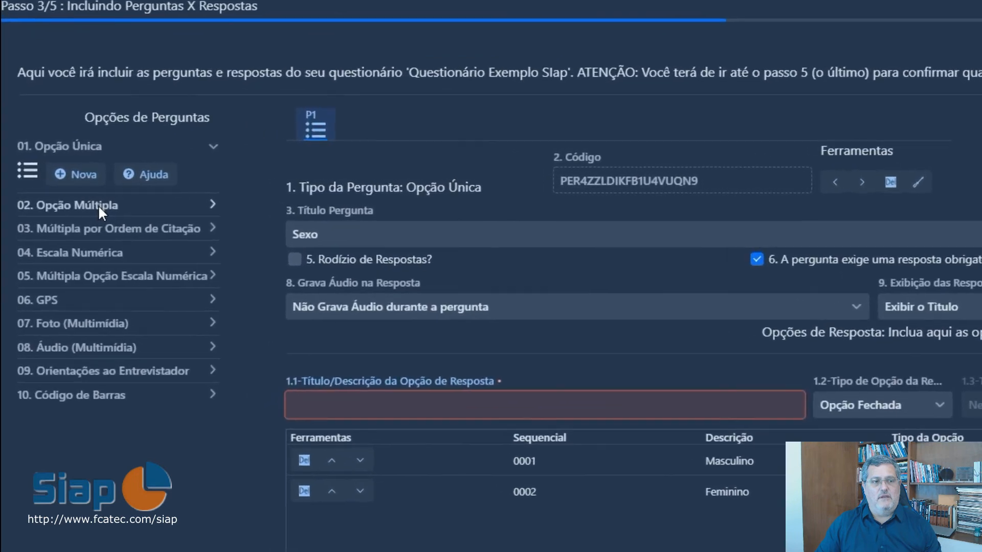
Step: Add a new multiple-choice (Opção Múltipla) question titled "Entre os principais trabalhos da gestão, selecione 2"
click(99, 205)
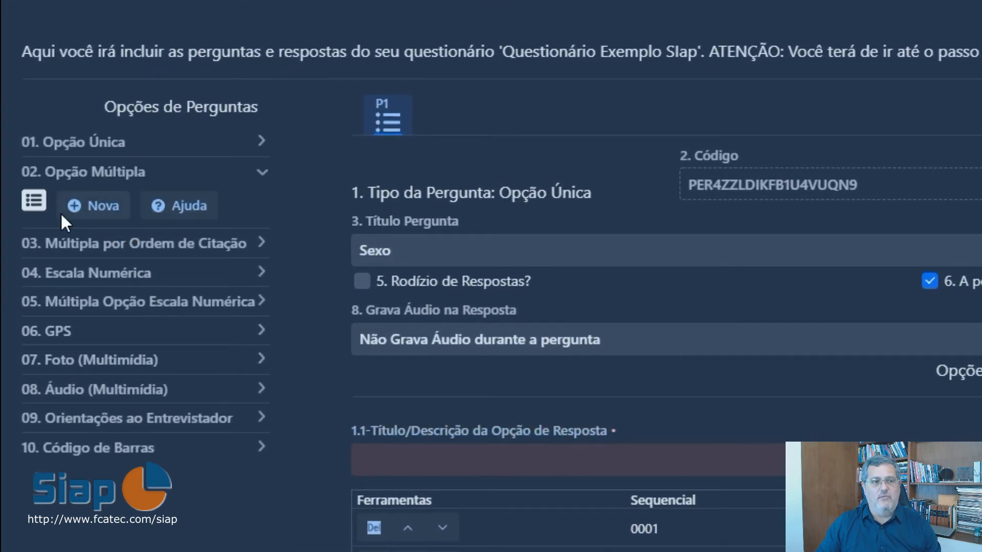
click(87, 208)
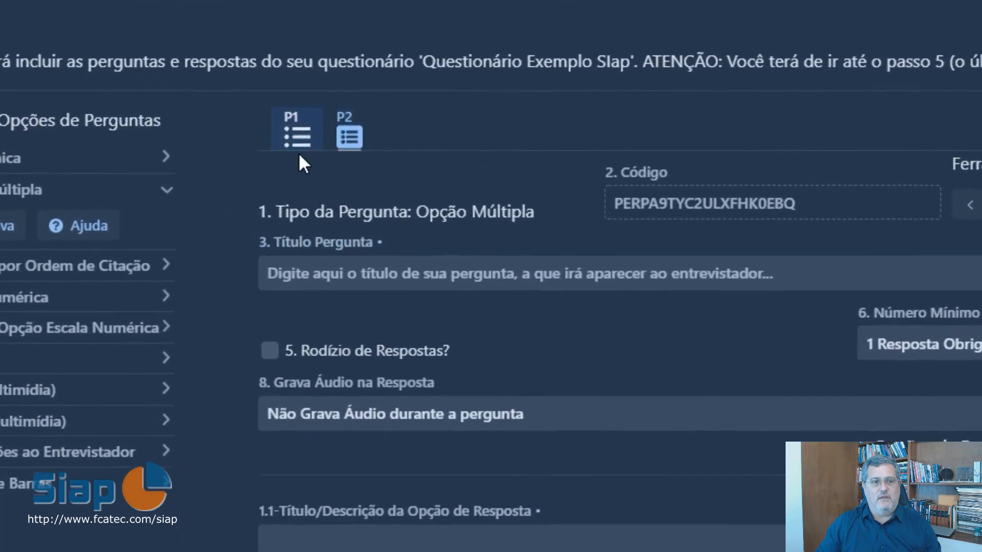
click(299, 146)
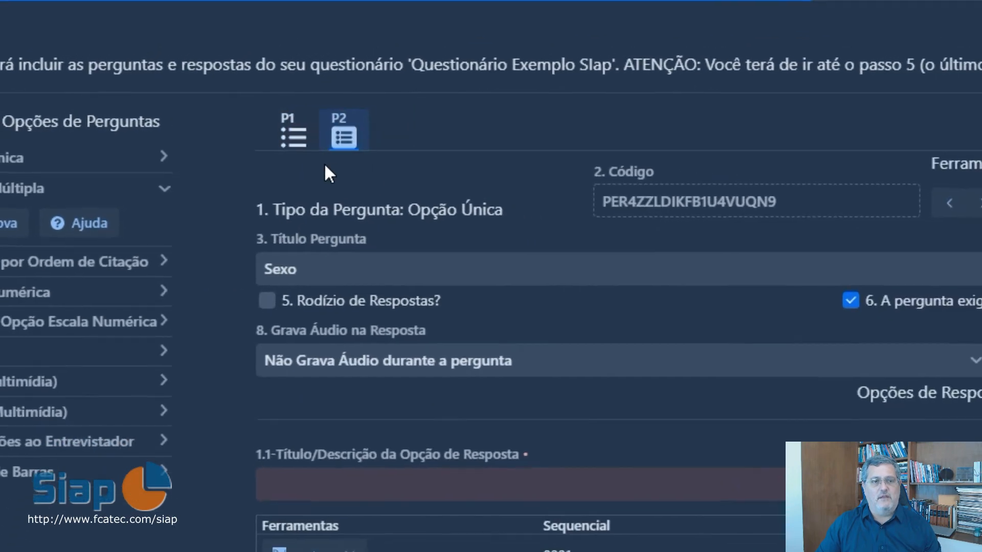
click(374, 135)
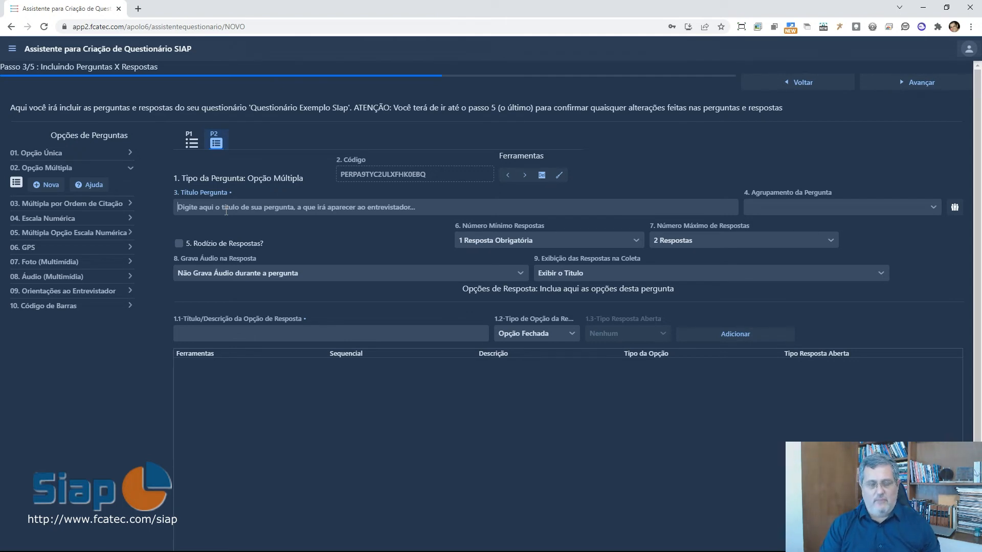
text(E)
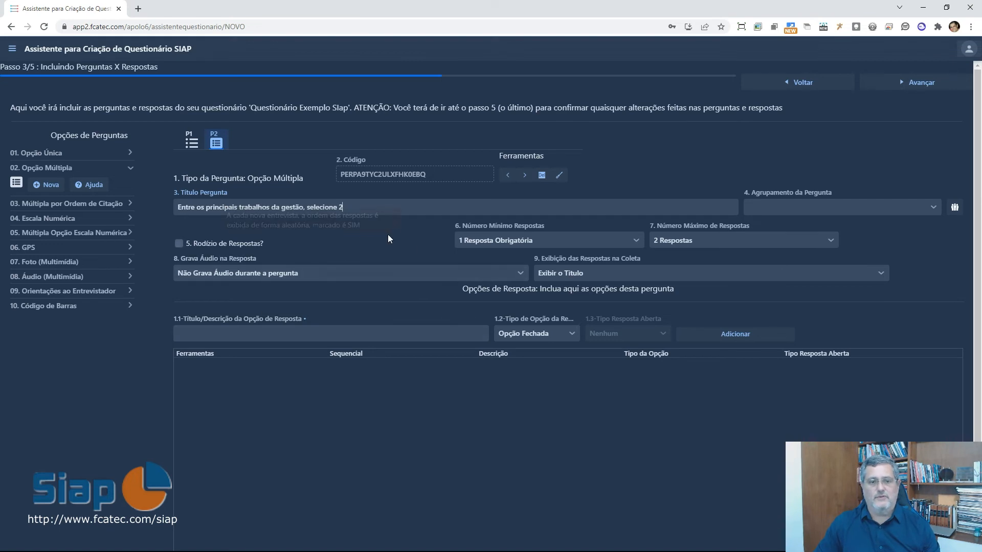
Step: Set the multiple-choice question's minimum to 2 Respostas Obrigatórias and its maximum to 3 Respostas
mouse_move(232, 240)
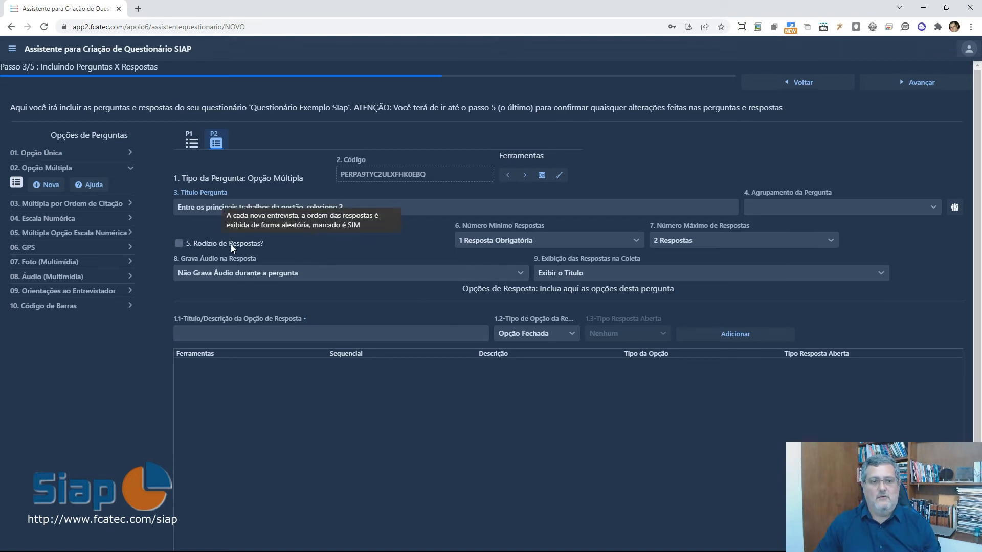
mouse_move(582, 244)
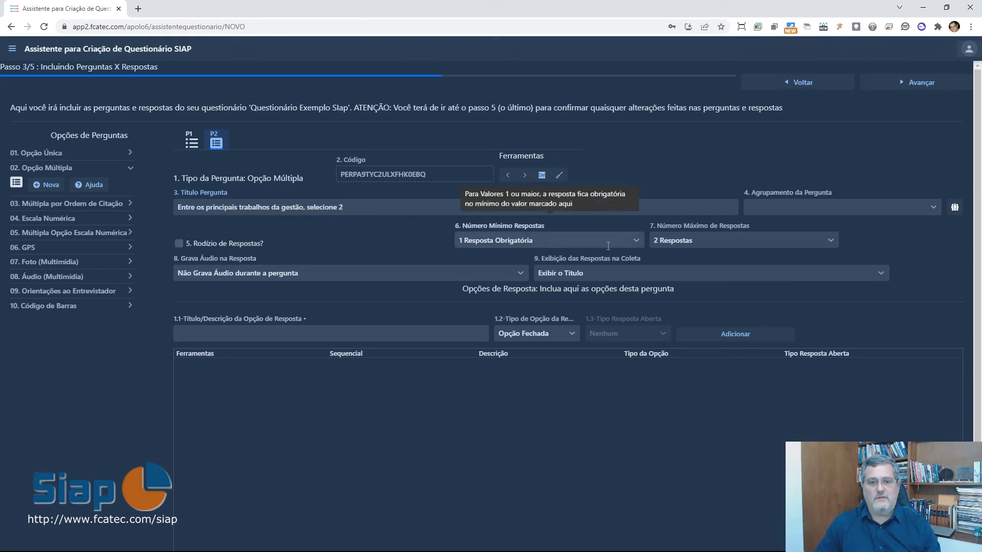
click(636, 241)
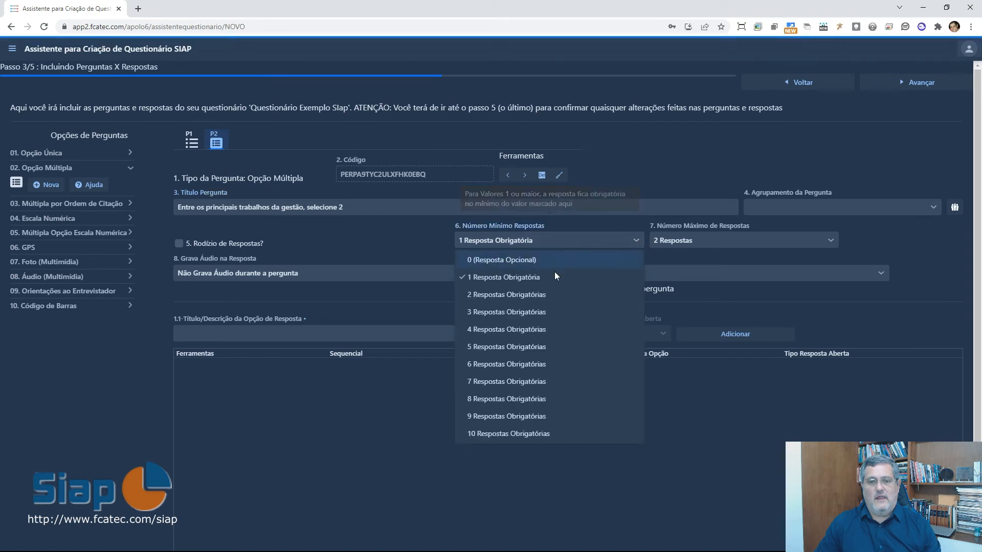
click(494, 297)
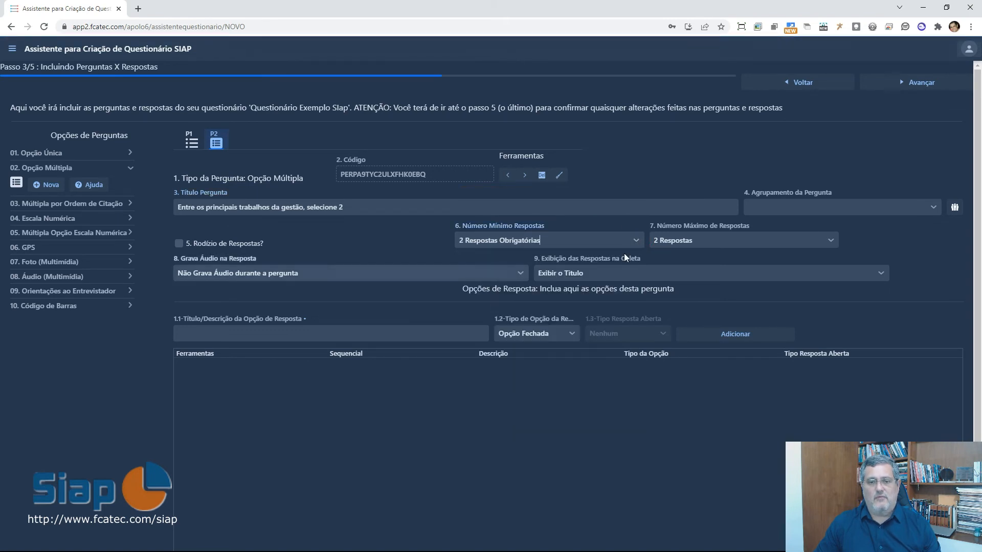
click(828, 242)
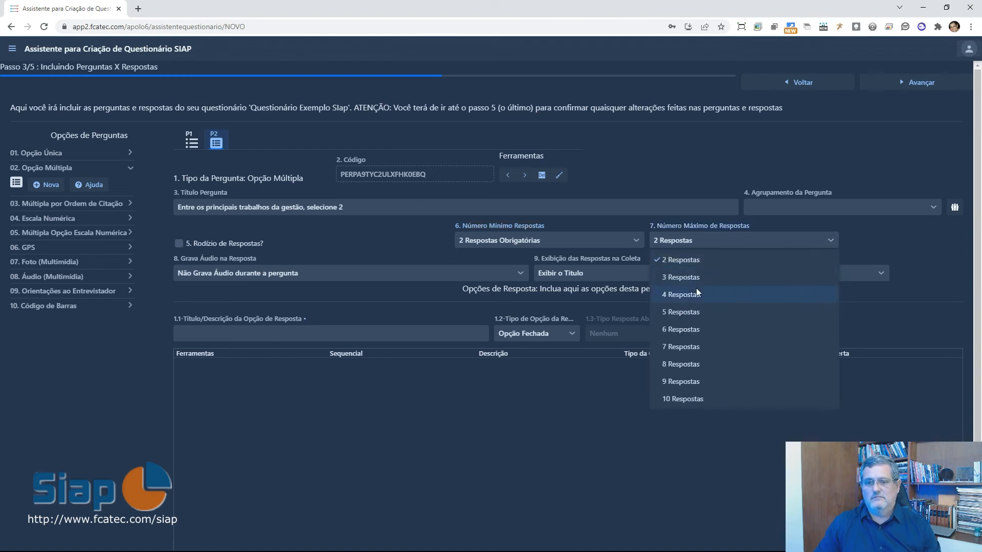
click(691, 278)
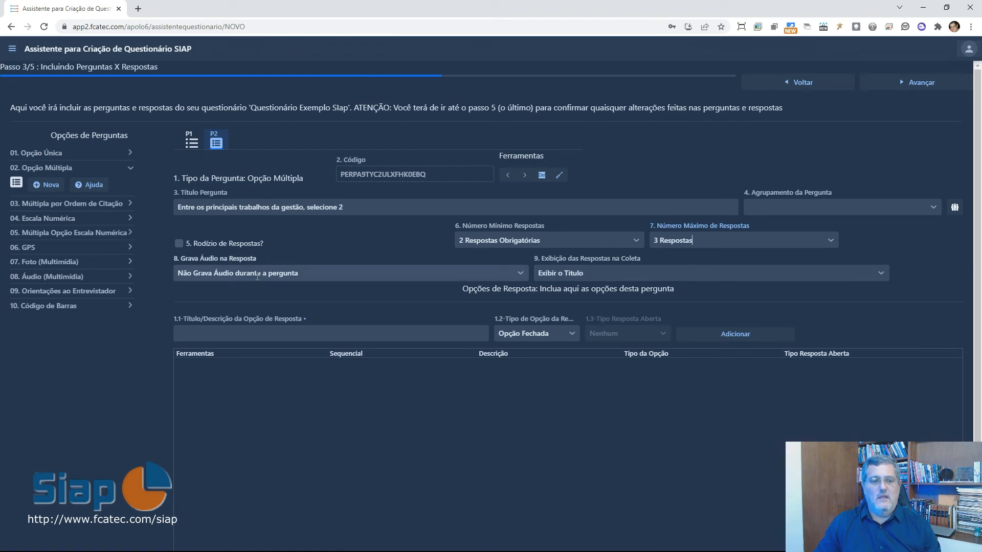
Step: Add the Opção Fechada answers "Educação", "Saúde", "Emprego", "Transporte" and "Segurança" to the multiple-choice question
click(296, 338)
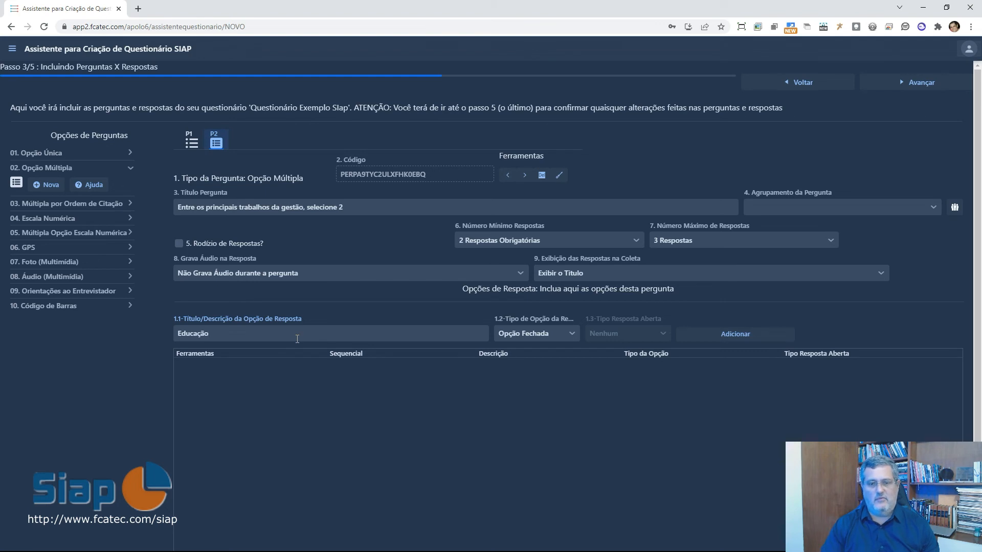
text(Educação)
key(Return)
text(Saúde)
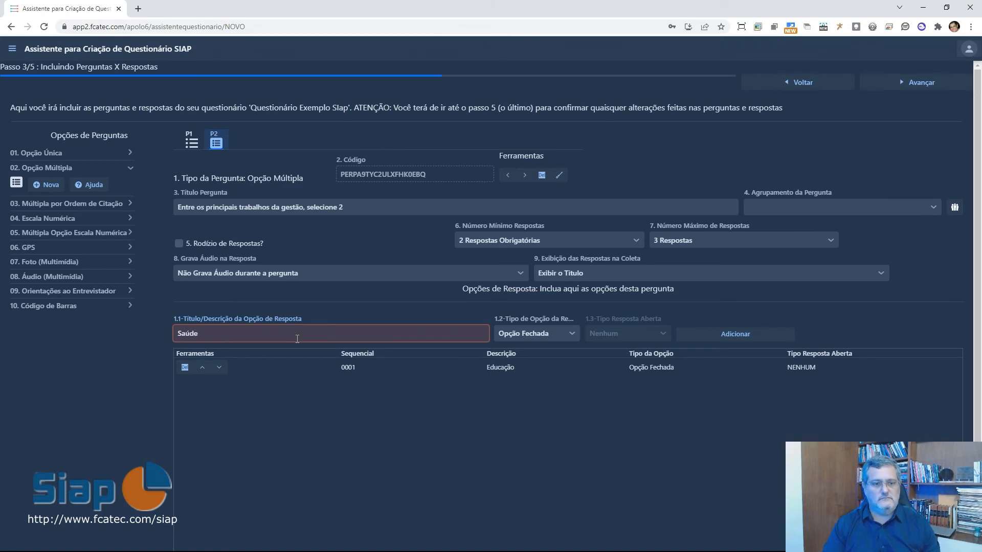
key(Return)
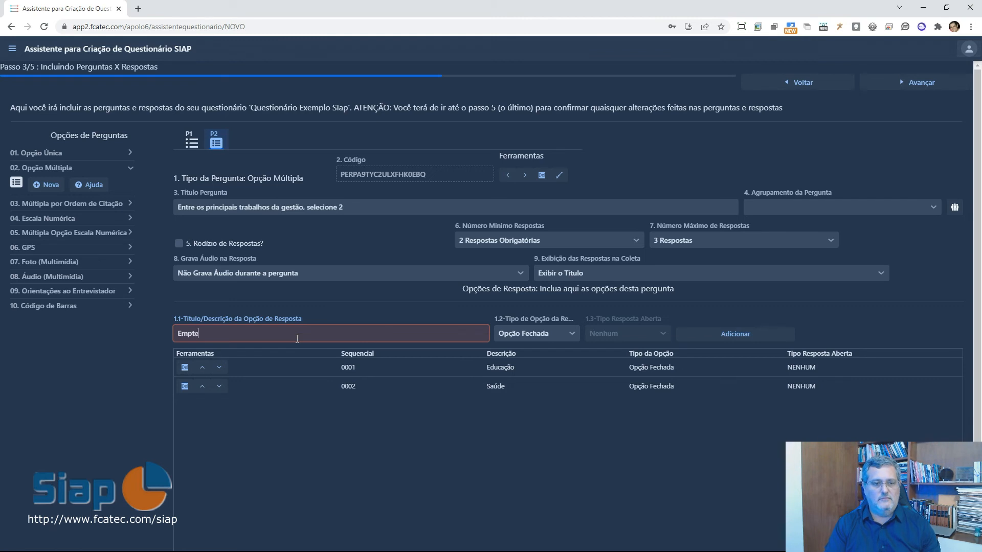
text(Emprego)
key(Return)
text(T)
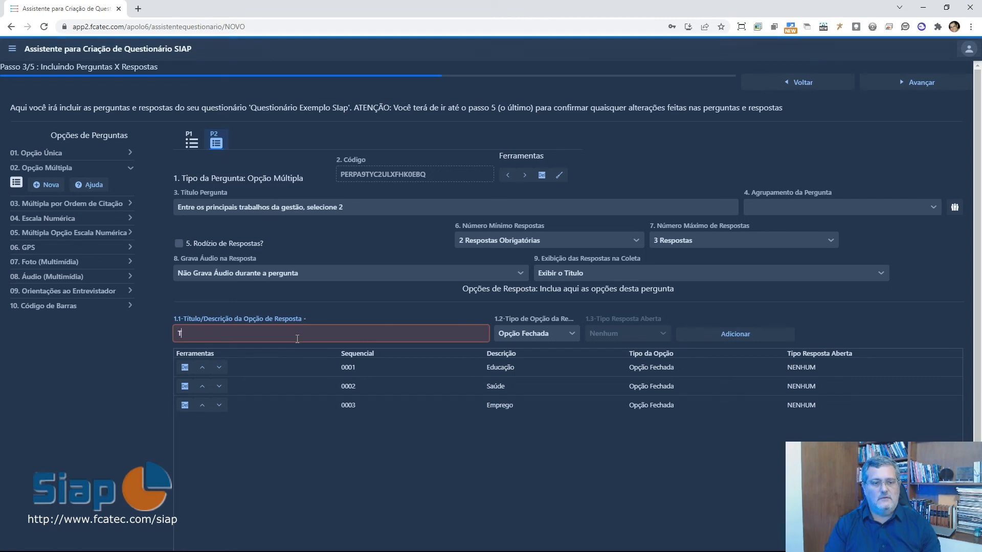
text(ransporte)
key(Return)
text(Seguran)
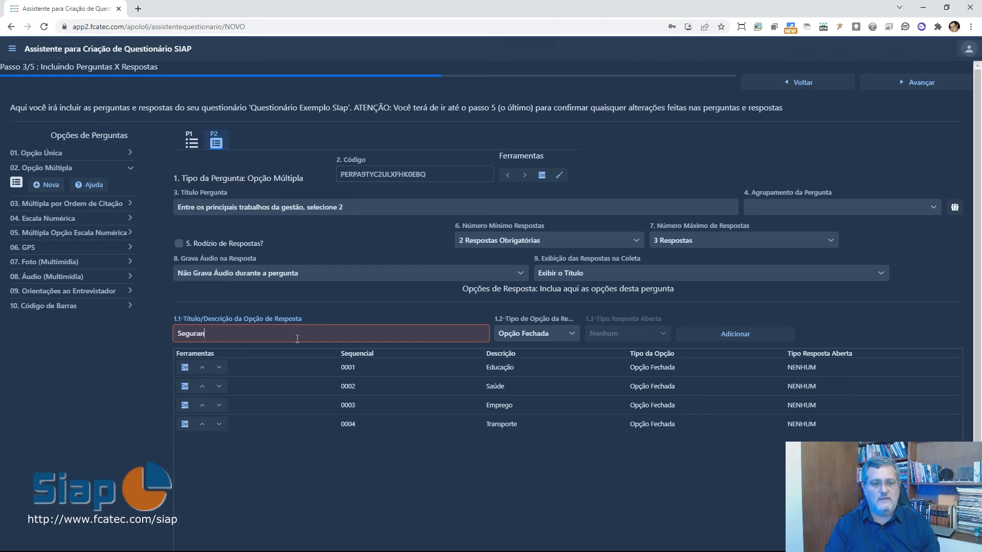
text(ça)
key(Return)
Step: Add the answer "Outro" as Opção Aberta Texto, leaving its open answer type at Nenhum
text(Outro)
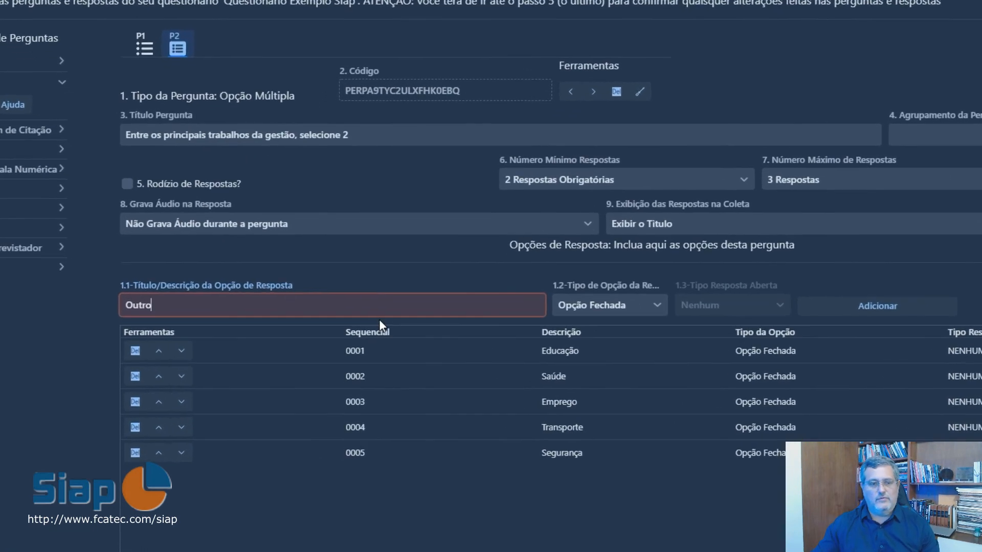
click(697, 294)
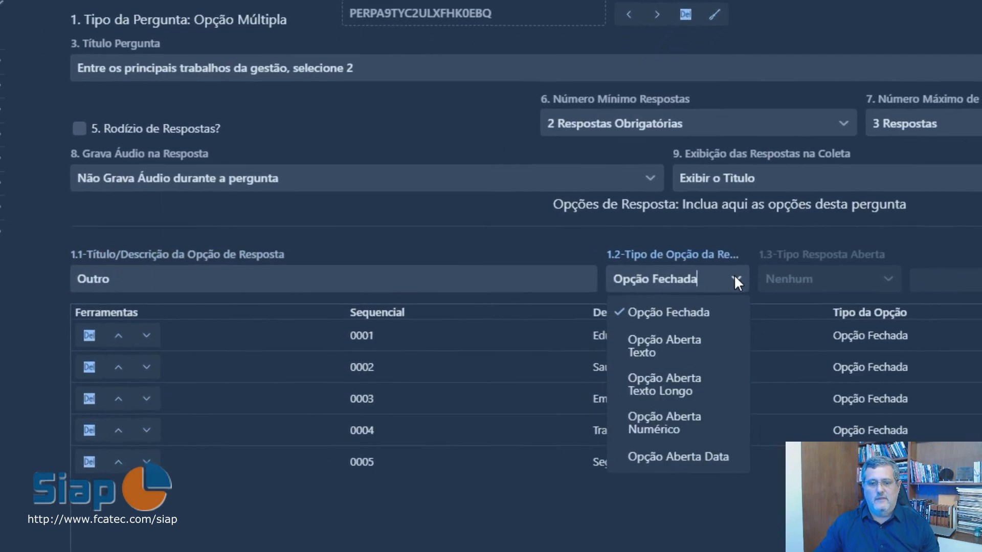
click(711, 340)
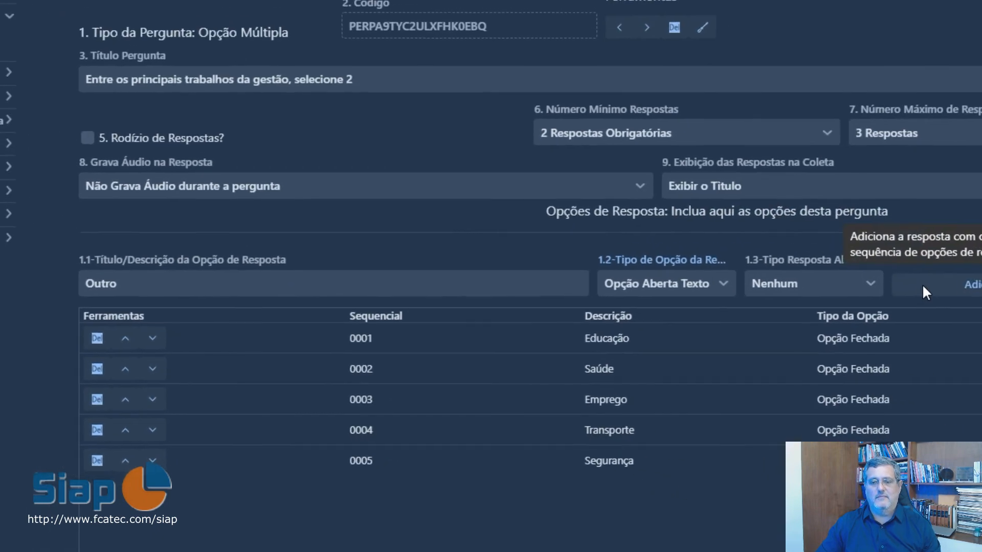
click(924, 287)
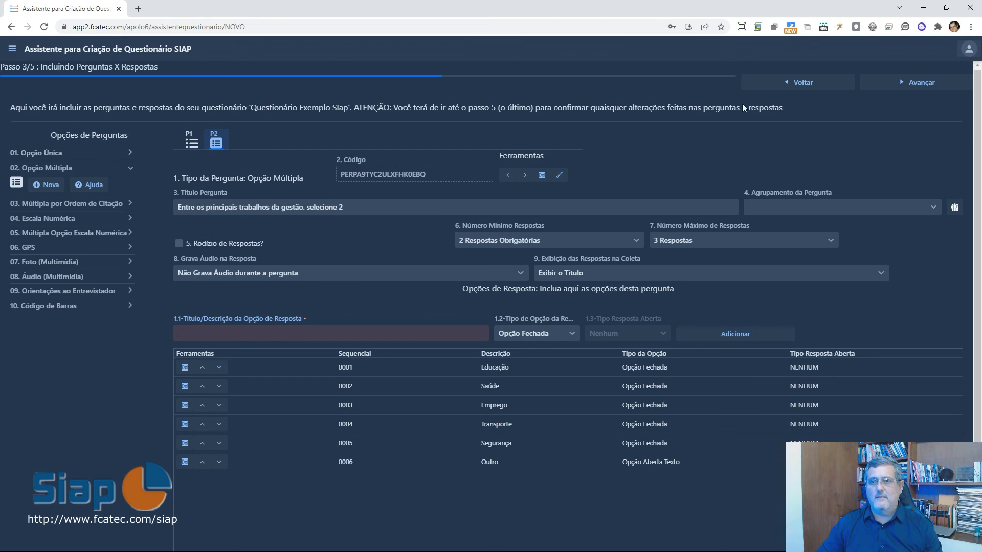
Step: Advance to the questionnaire check stage and review the alert messages for the localities and both questions
click(901, 81)
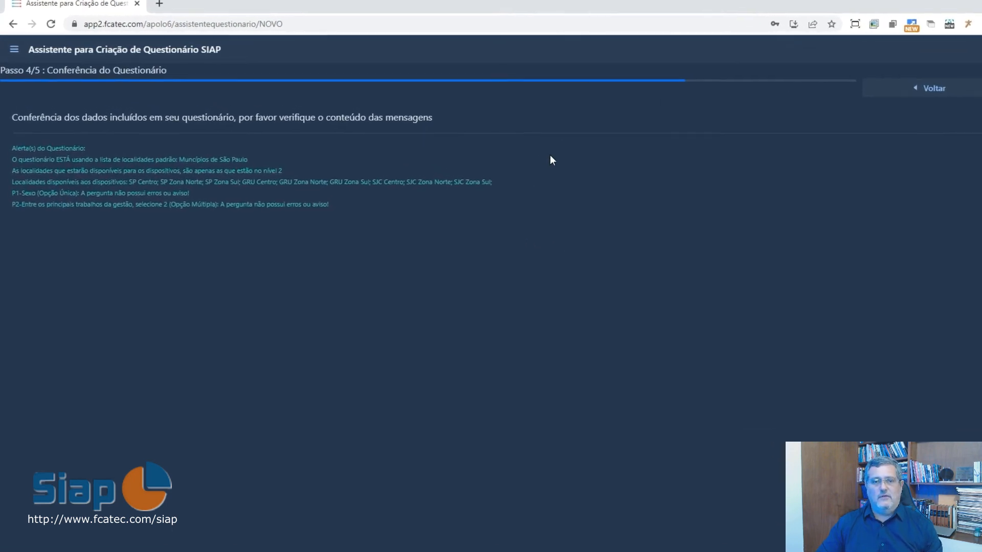
drag(13, 152, 478, 254)
click(56, 245)
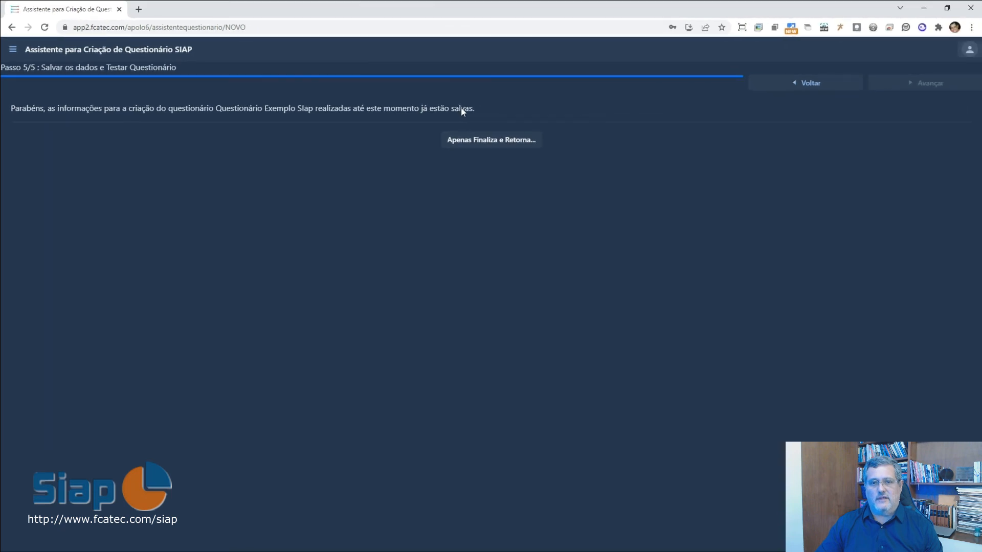
Step: Finish the questionnaire wizard, return to the home page and decline the tutorial for now
click(478, 144)
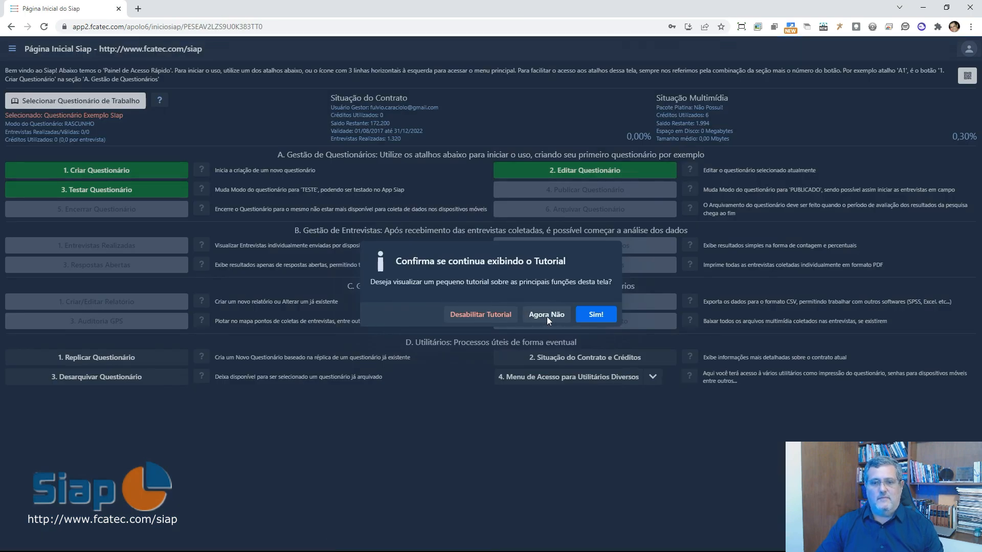
click(548, 315)
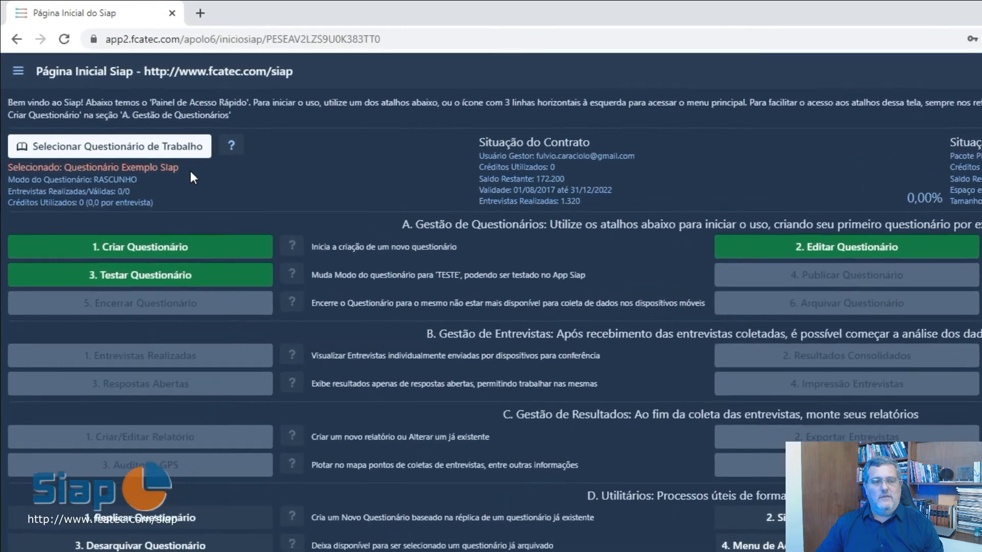